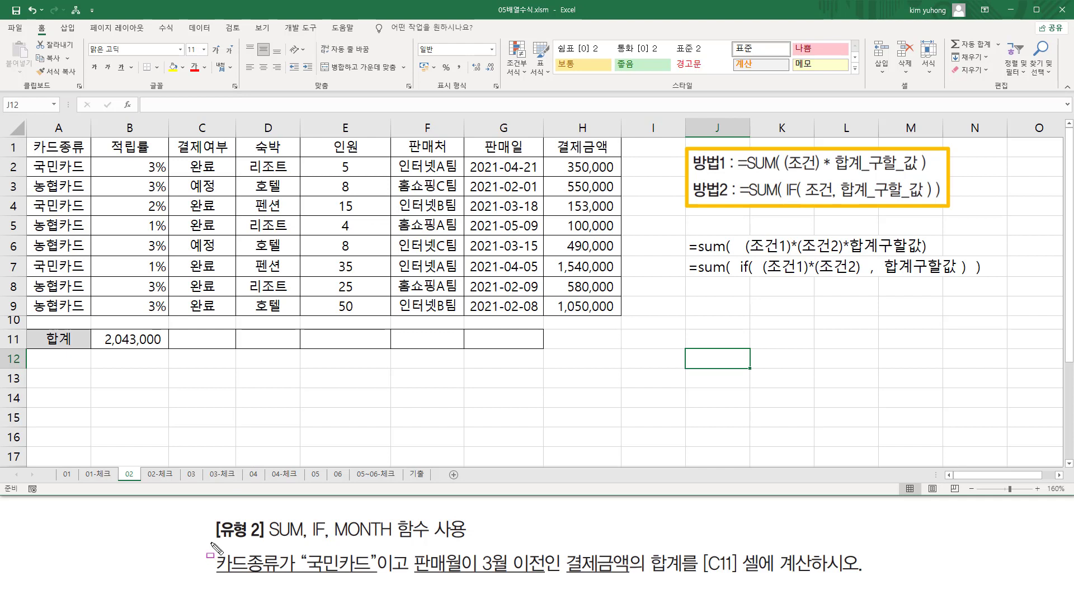
{"action": "left_click_drag", "start_coordinate": [266, 542], "coordinate": [391, 541]}
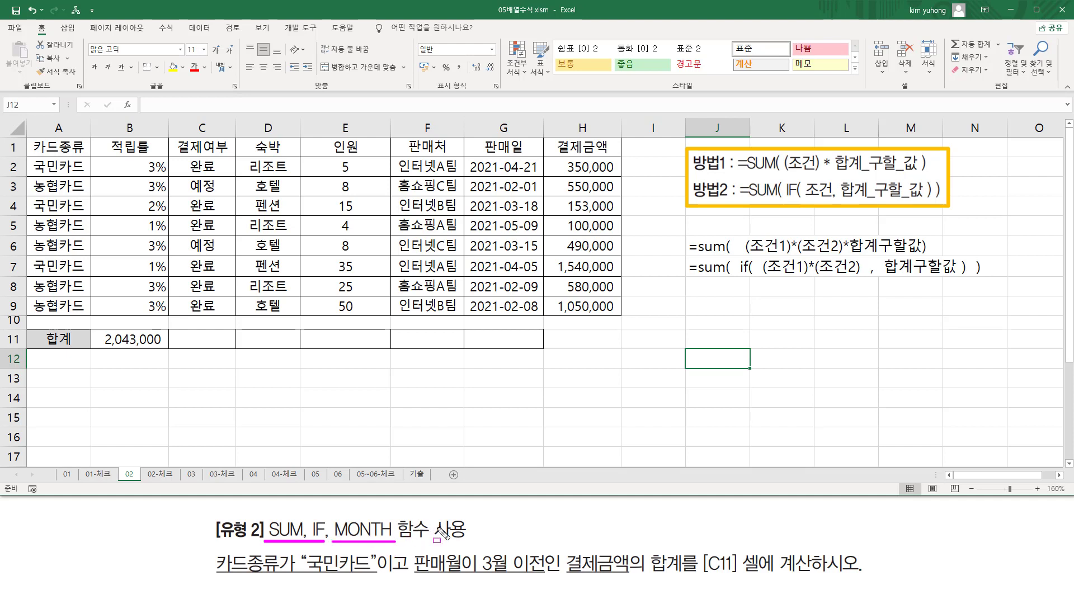
{"action": "key", "text": "Escape"}
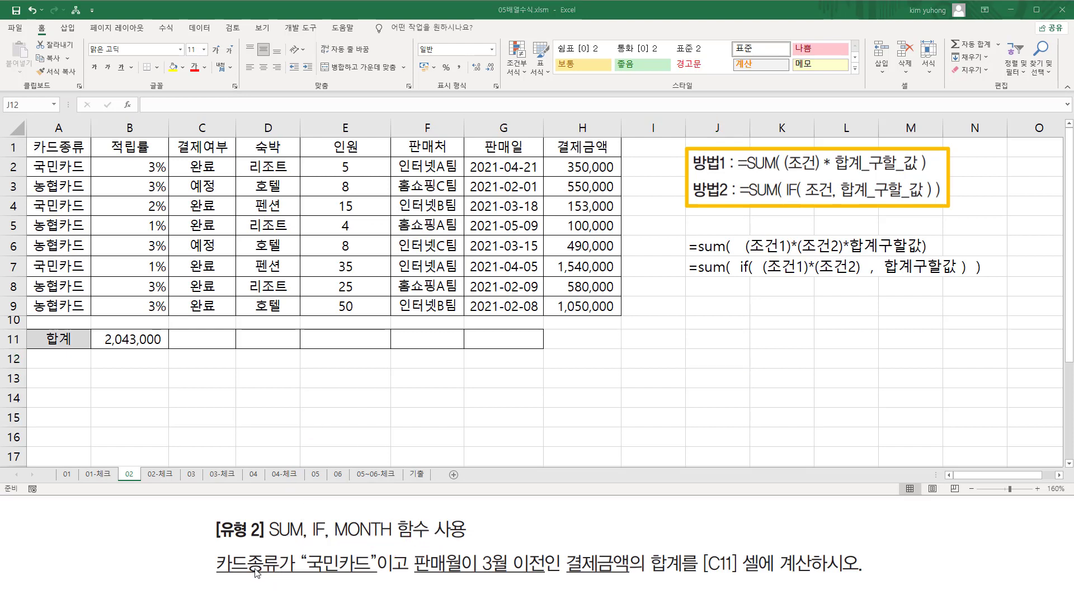
{"action": "key", "text": "ctrl+2"}
{"action": "mouse_move", "coordinate": [212, 551]}
{"action": "left_mouse_down"}
{"action": "mouse_move", "coordinate": [307, 577]}
{"action": "mouse_move", "coordinate": [375, 576]}
{"action": "left_mouse_up"}
{"action": "mouse_move", "coordinate": [412, 545]}
{"action": "left_mouse_down"}
{"action": "mouse_move", "coordinate": [416, 567]}
{"action": "mouse_move", "coordinate": [693, 581]}
{"action": "mouse_move", "coordinate": [685, 550]}
{"action": "left_mouse_up"}
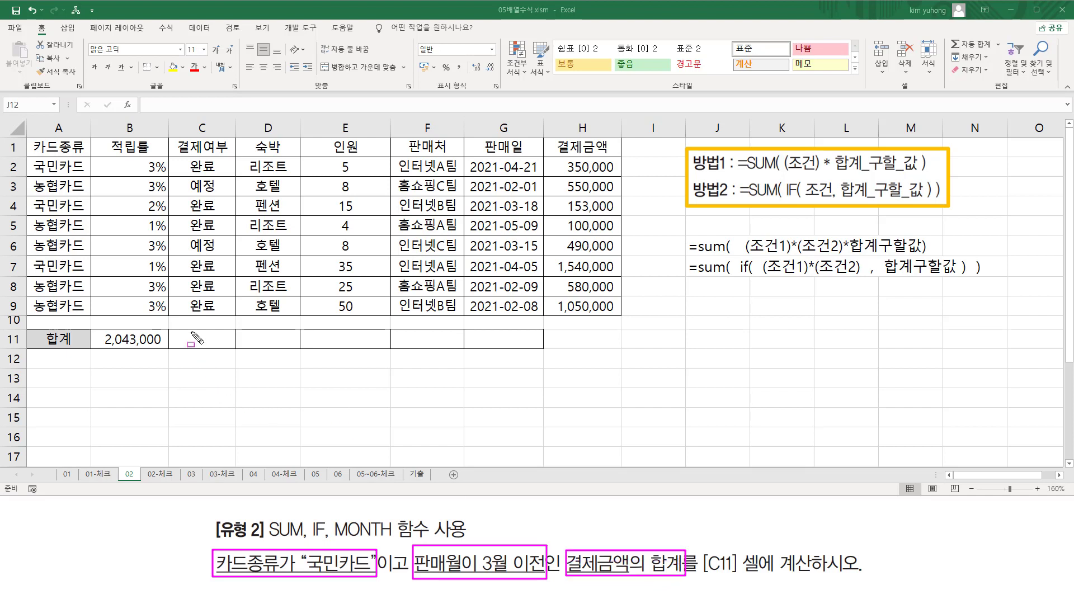
{"action": "left_click_drag", "start_coordinate": [175, 330], "coordinate": [221, 346]}
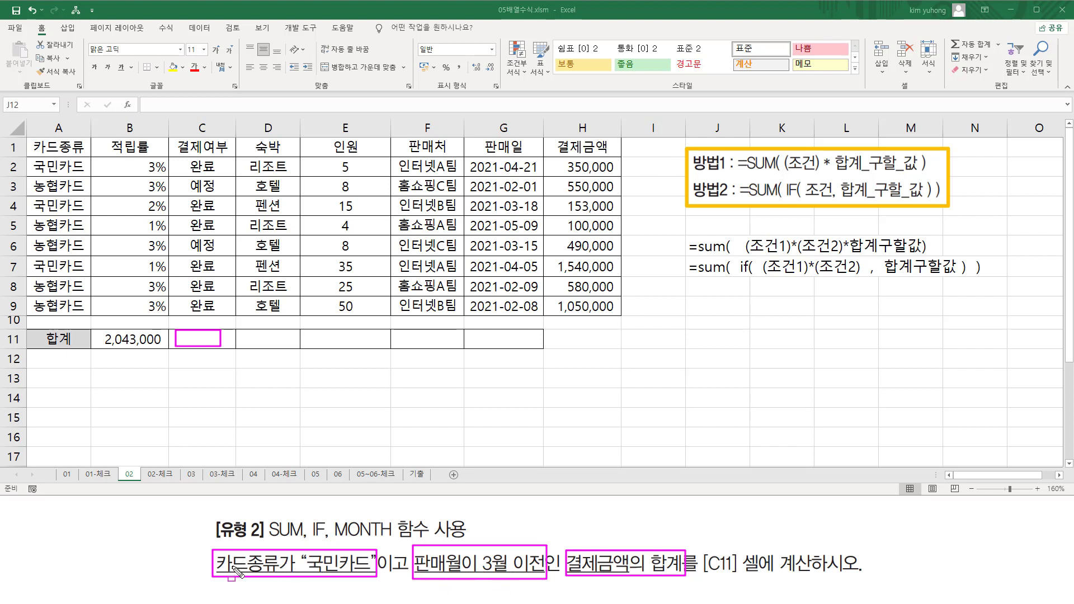
{"action": "left_click_drag", "start_coordinate": [30, 155], "coordinate": [87, 316]}
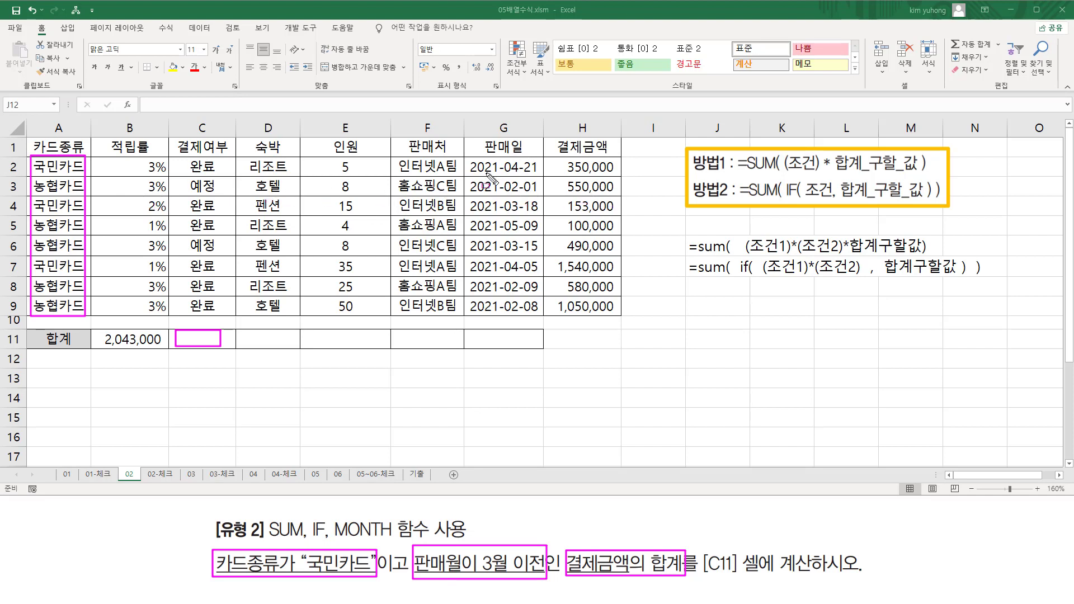
{"action": "mouse_move", "coordinate": [464, 156]}
{"action": "left_mouse_down"}
{"action": "mouse_move", "coordinate": [525, 261]}
{"action": "mouse_move", "coordinate": [542, 318]}
{"action": "left_mouse_up"}
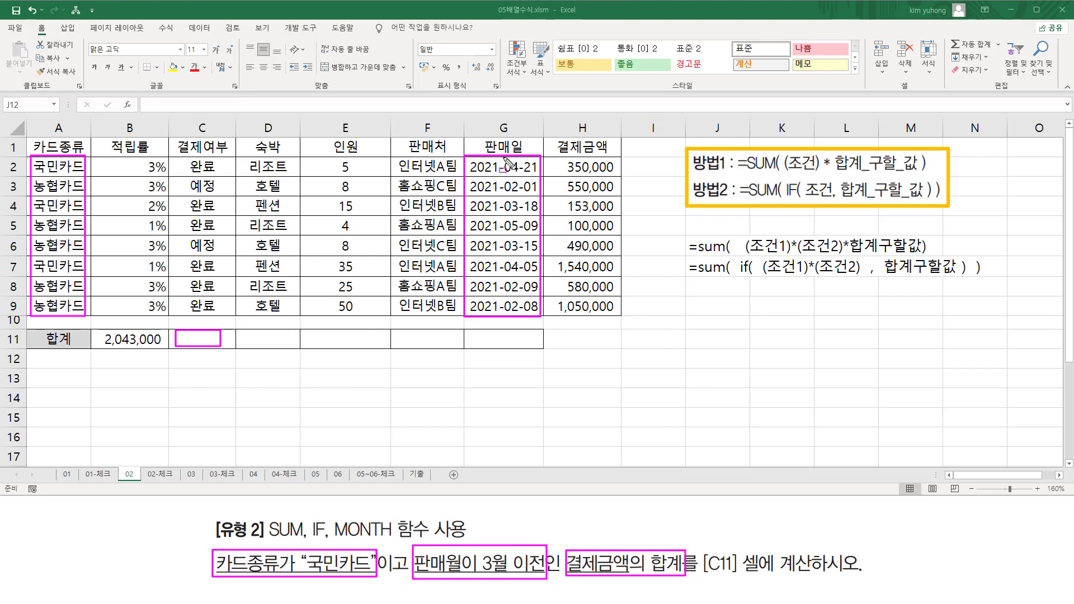
{"action": "mouse_move", "coordinate": [504, 150]}
{"action": "left_mouse_down"}
{"action": "mouse_move", "coordinate": [517, 168]}
{"action": "mouse_move", "coordinate": [525, 263]}
{"action": "mouse_move", "coordinate": [519, 328]}
{"action": "left_mouse_up"}
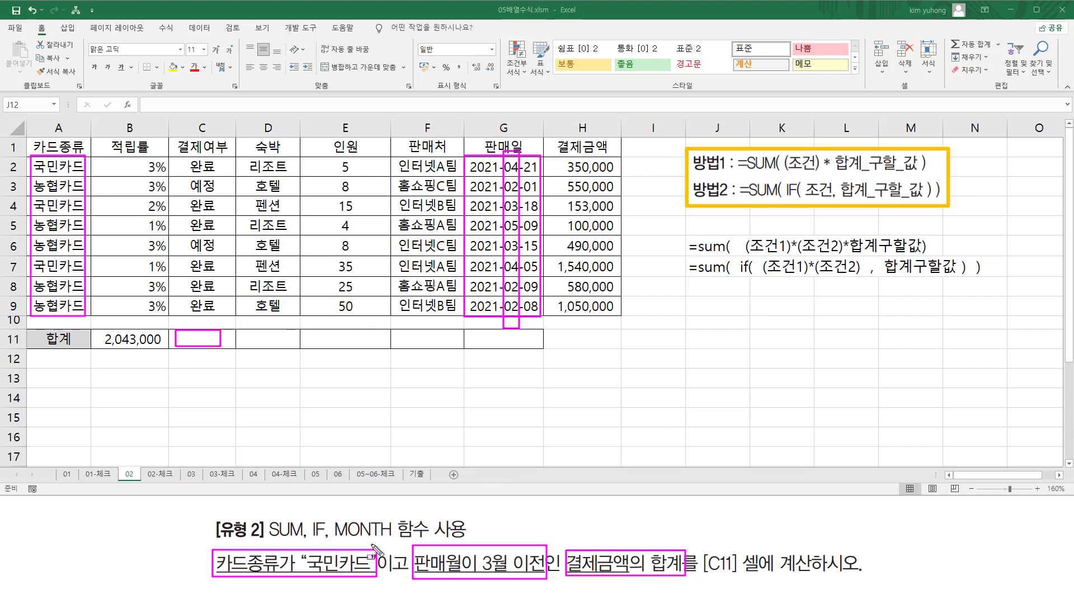
{"action": "mouse_move", "coordinate": [330, 540]}
{"action": "left_mouse_down"}
{"action": "mouse_move", "coordinate": [397, 540]}
{"action": "mouse_move", "coordinate": [398, 514]}
{"action": "left_mouse_up"}
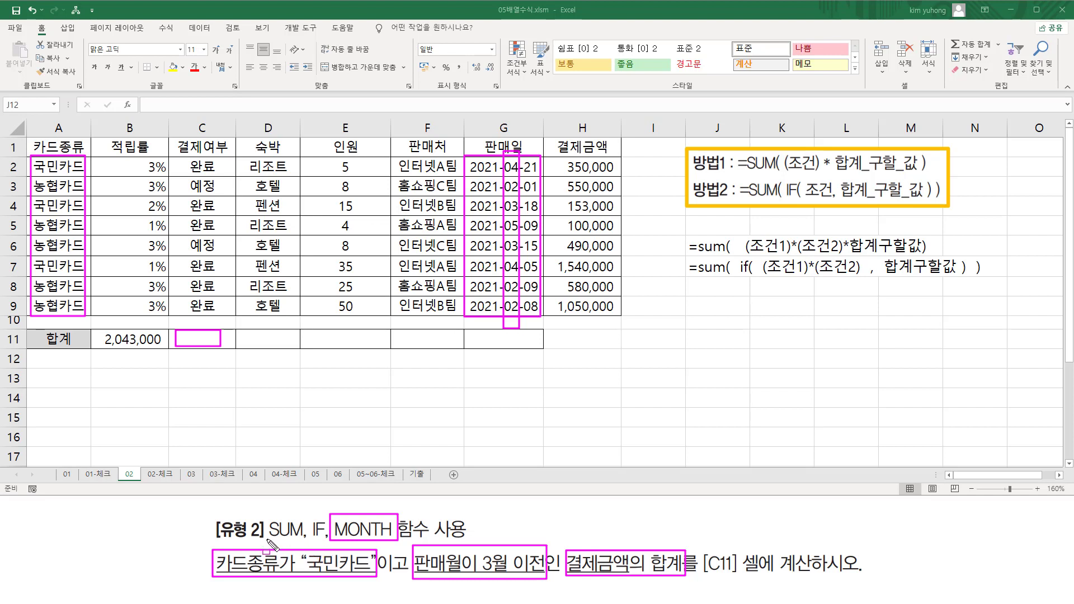
{"action": "mouse_move", "coordinate": [268, 541]}
{"action": "left_mouse_down"}
{"action": "mouse_move", "coordinate": [335, 542]}
{"action": "mouse_move", "coordinate": [324, 542]}
{"action": "left_mouse_up"}
{"action": "left_click_drag", "start_coordinate": [696, 256], "coordinate": [729, 257]}
{"action": "key", "text": "Escape"}
Start a formula in cell C11 with an IF function nested inside SUM: =sum( if(
{"action": "left_click", "coordinate": [199, 335]}
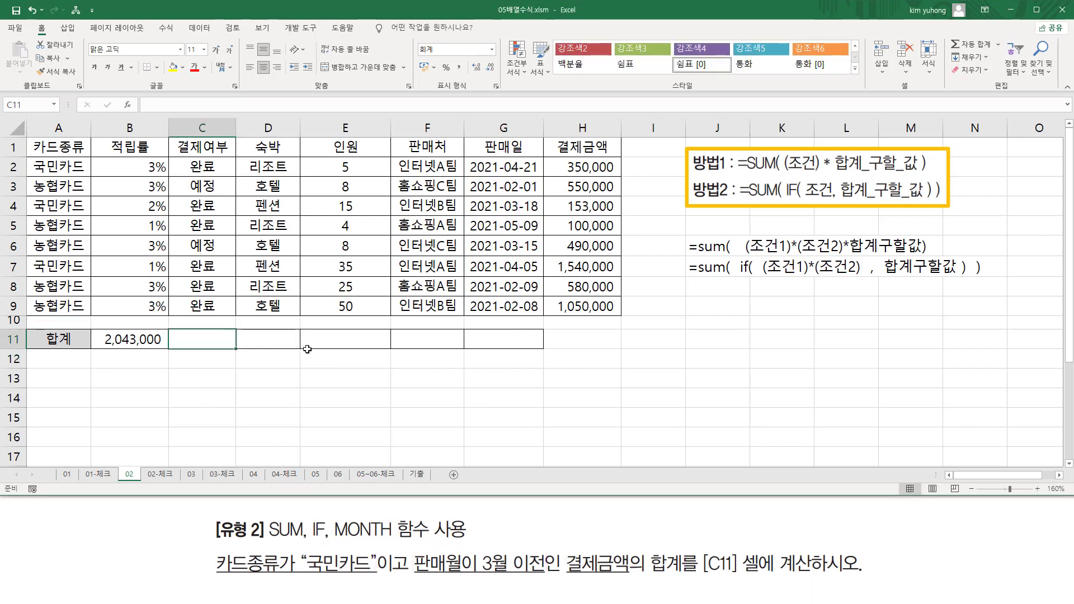
{"action": "type", "text": "=ㄴ"}
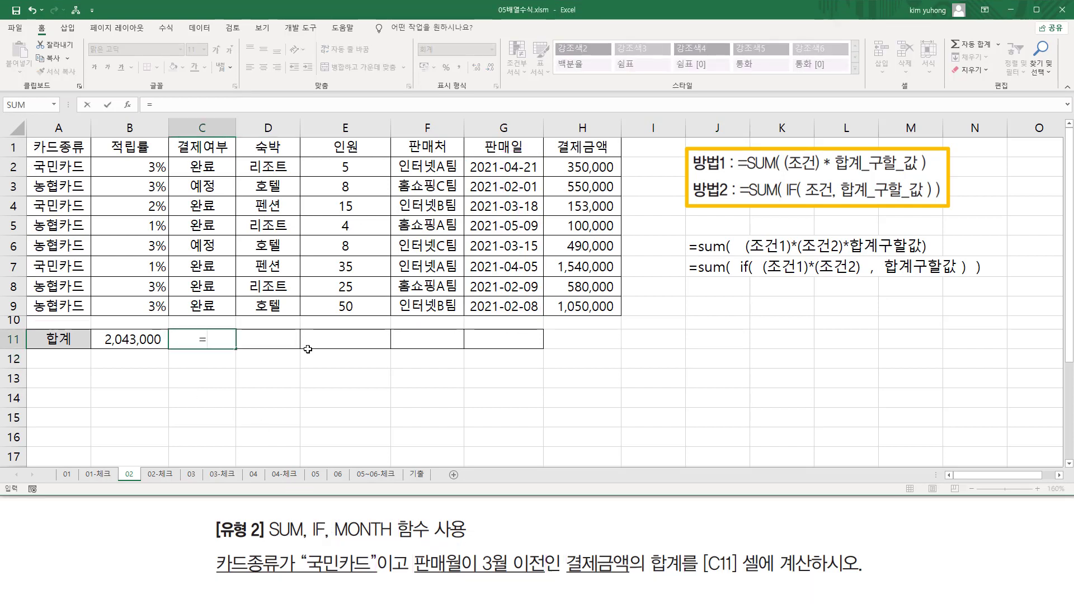
{"action": "key", "text": "BackSpace"}
{"action": "key", "text": "BackSpace"}
{"action": "type", "text": "su"}
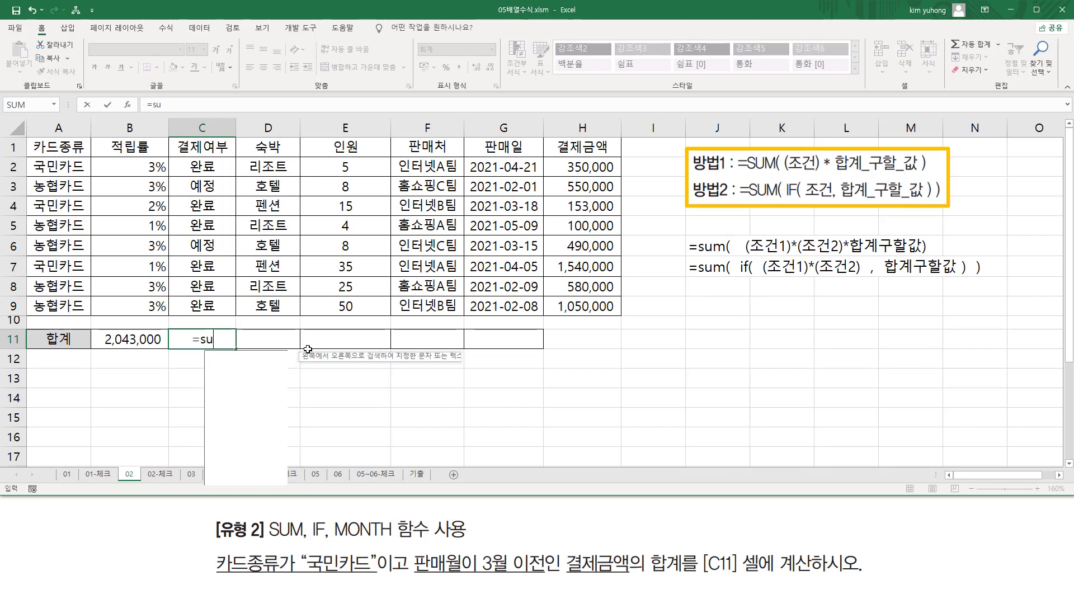
{"action": "type", "text": "m("}
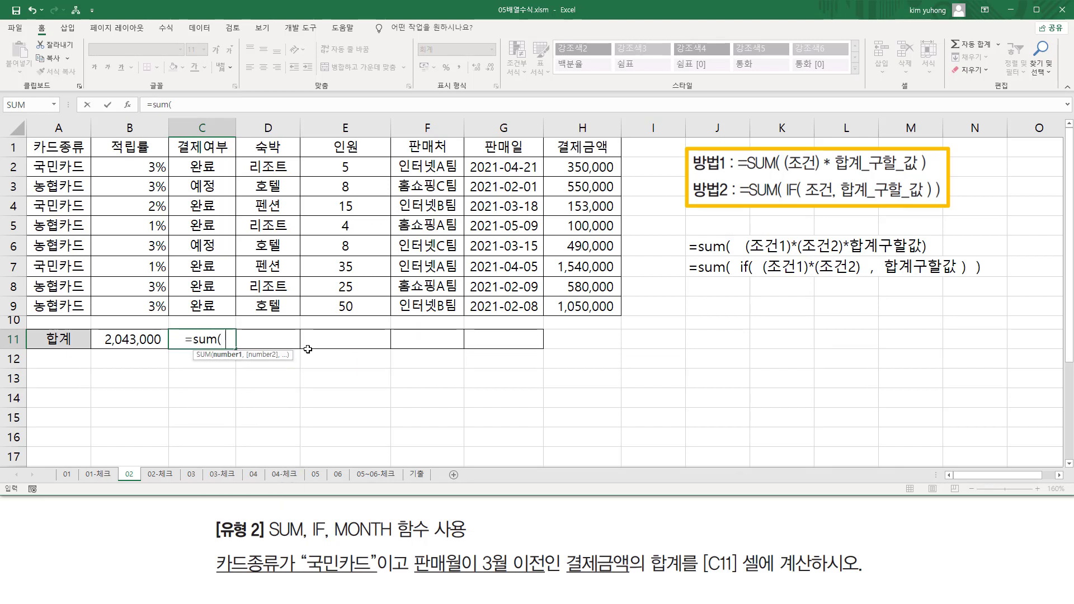
{"action": "type", "text": "   if("}
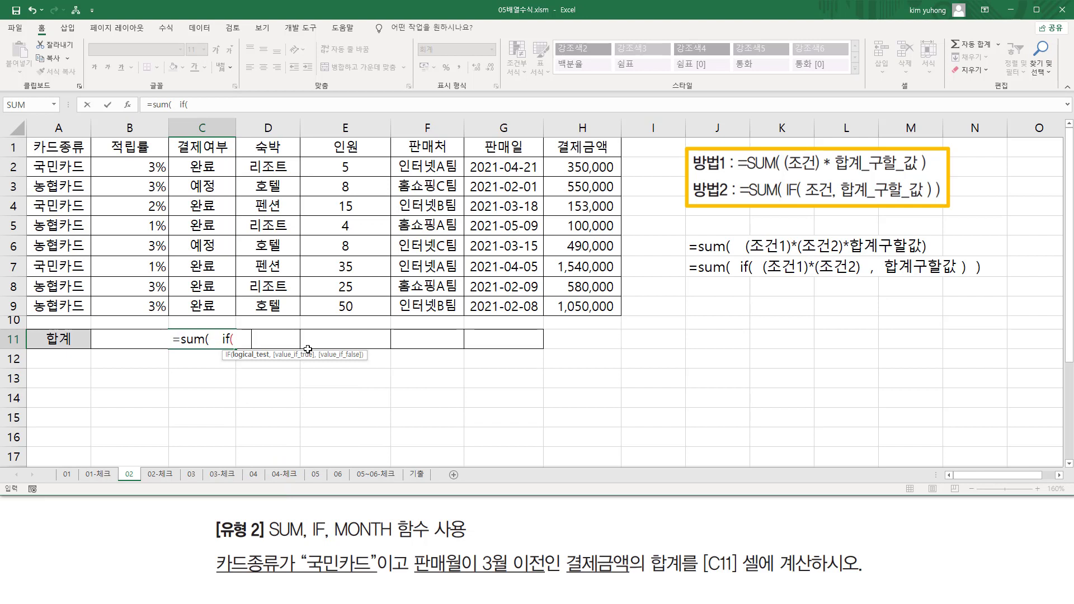
Add the first condition, (A2:A9="국민카드"), as the IF test and follow it with a multiplication sign
{"action": "type", "text": "   ("}
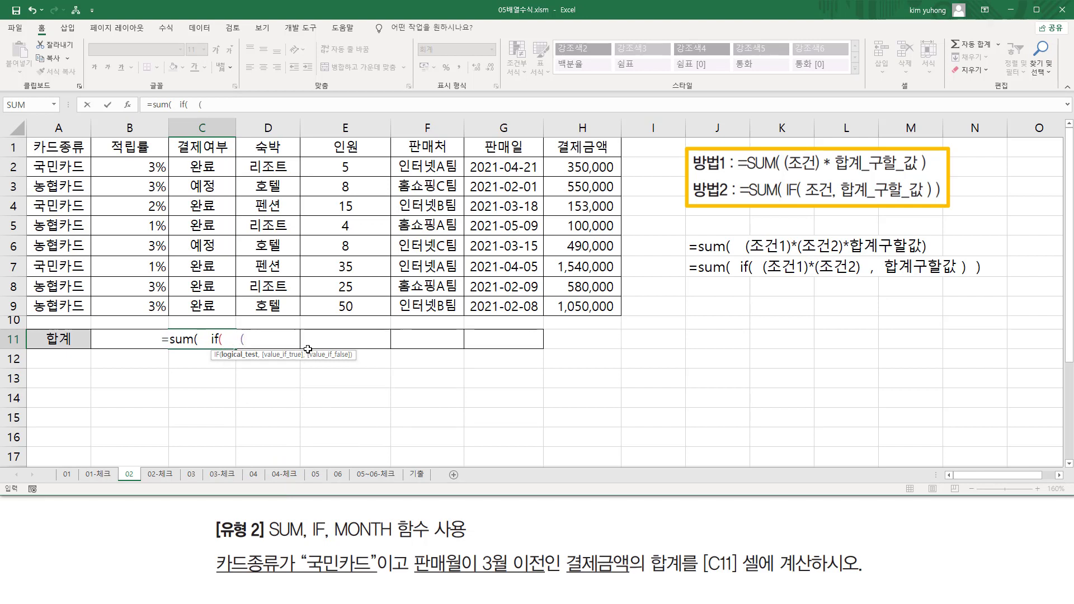
{"action": "left_click_drag", "start_coordinate": [52, 172], "coordinate": [58, 306]}
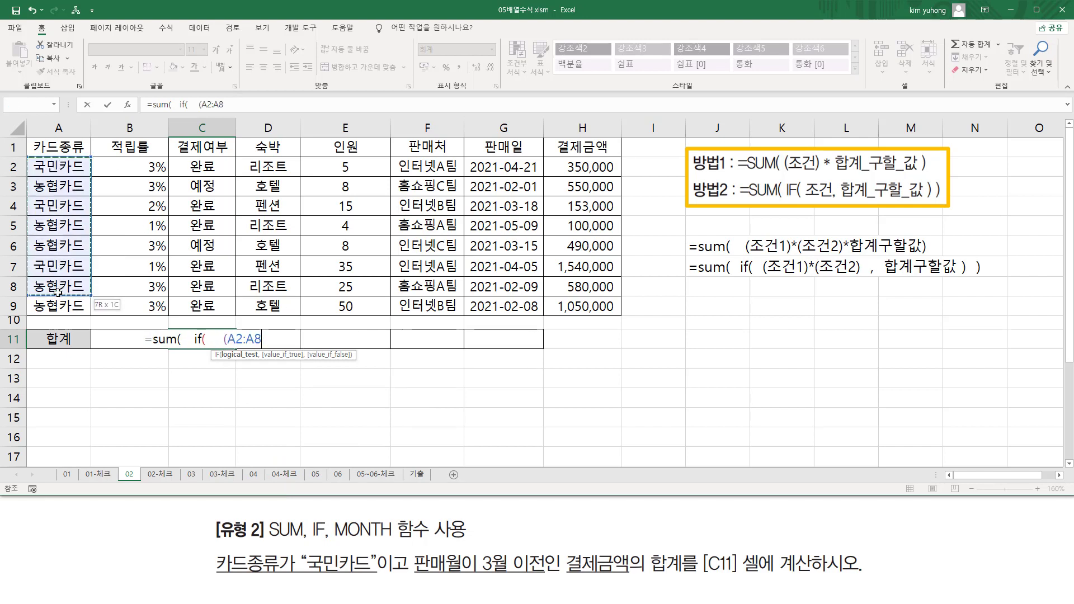
{"action": "type", "text": "="}
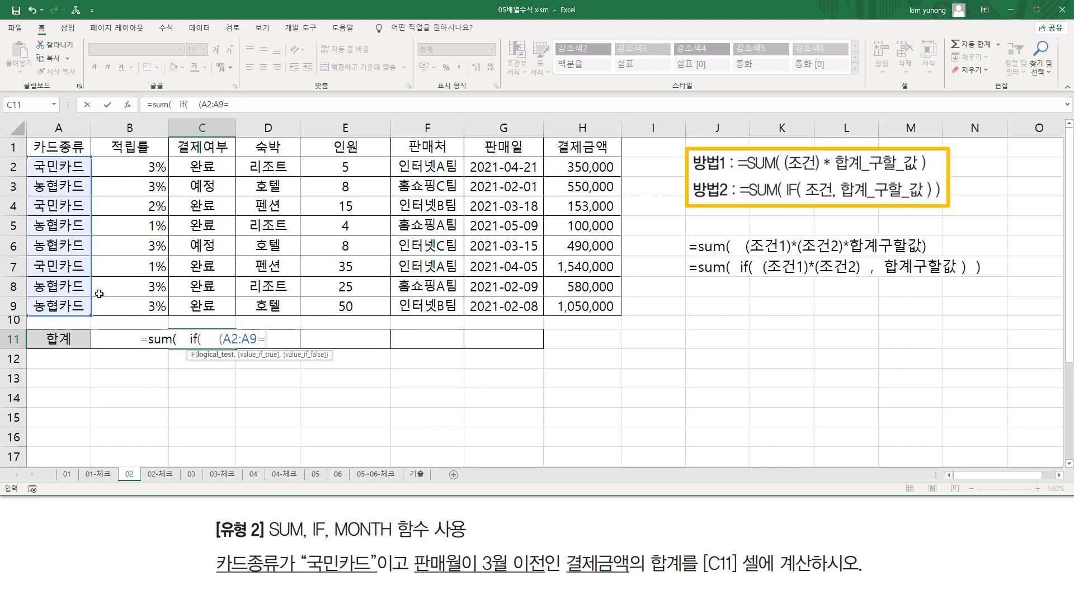
{"action": "type", "text": "\"ㄱ국민카드\""}
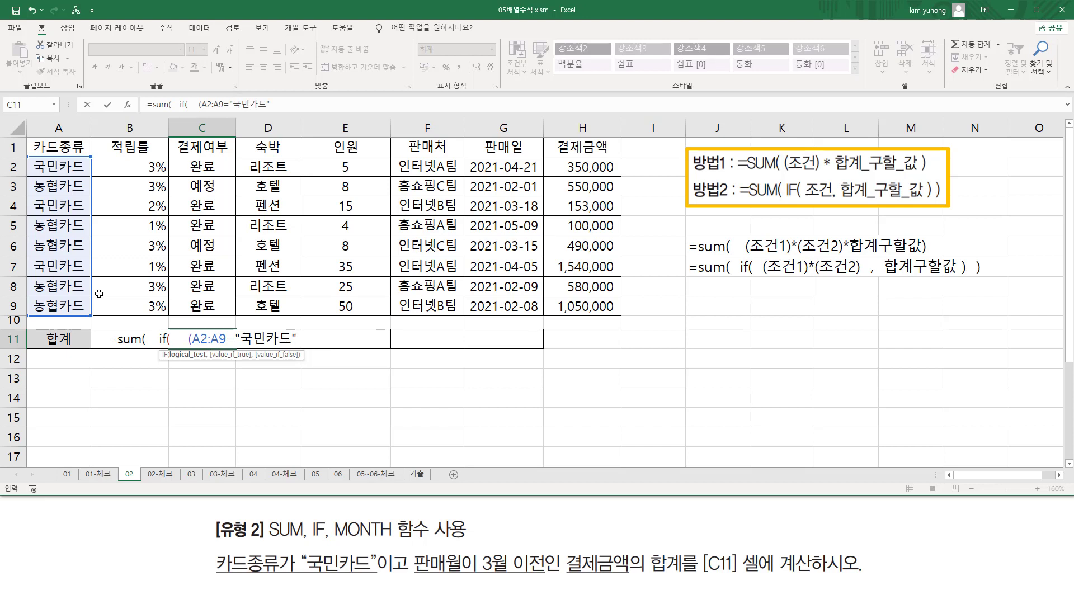
{"action": "type", "text": ")"}
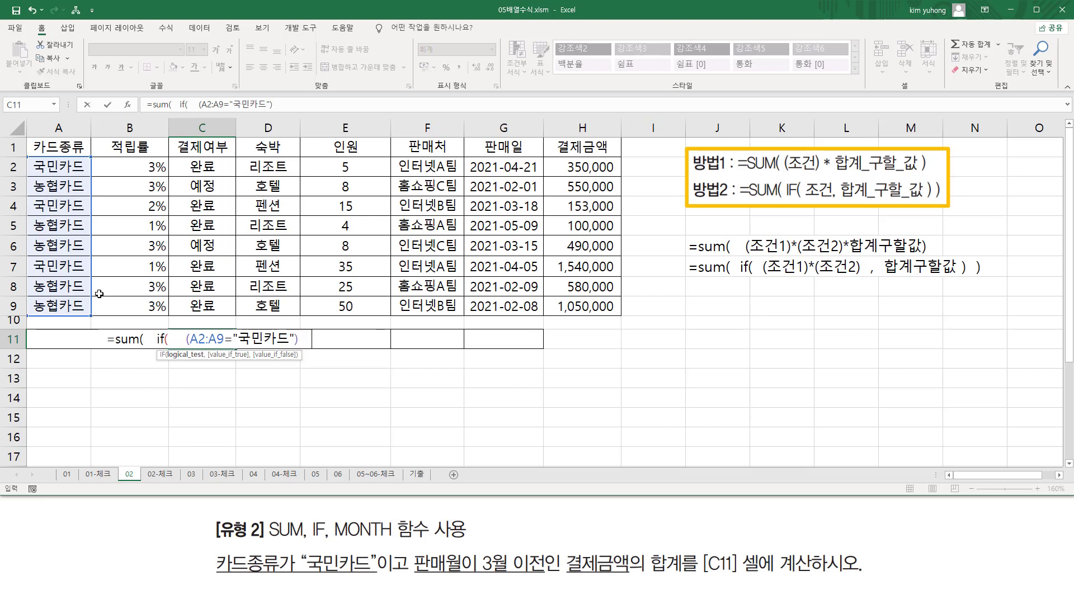
{"action": "type", "text": "    *"}
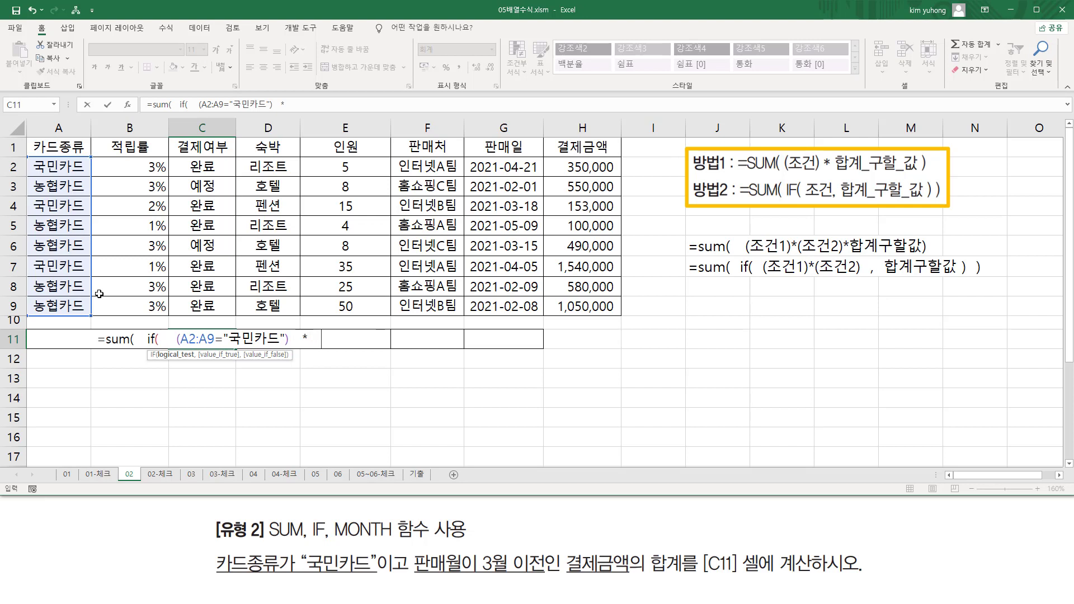
Open the second condition in parentheses with the month of the sale dates, MONTH(G2:G9)
{"action": "type", "text": "    ("}
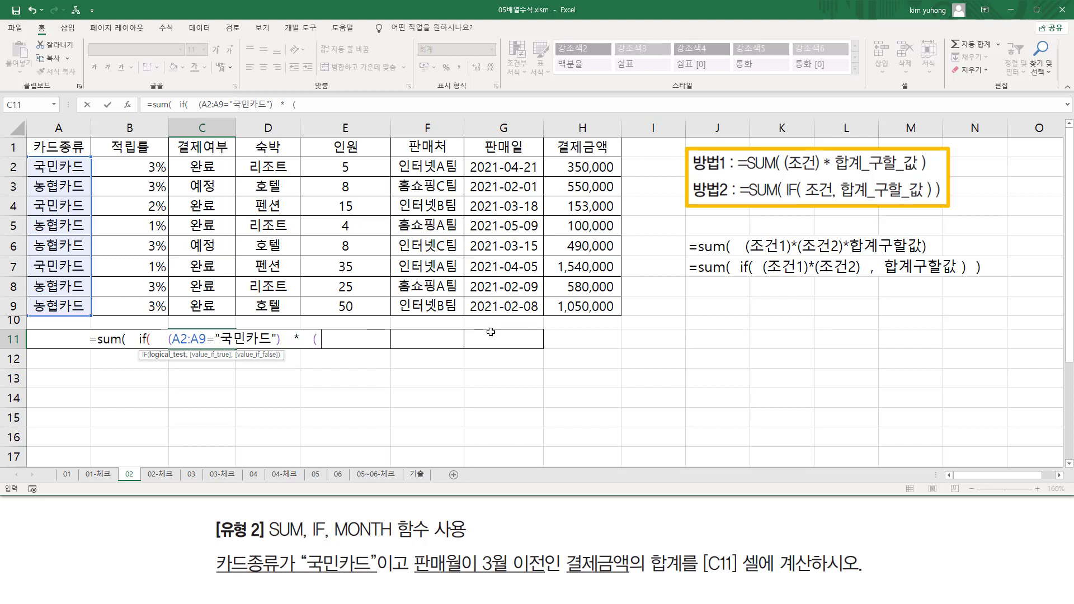
{"action": "type", "text": "mon"}
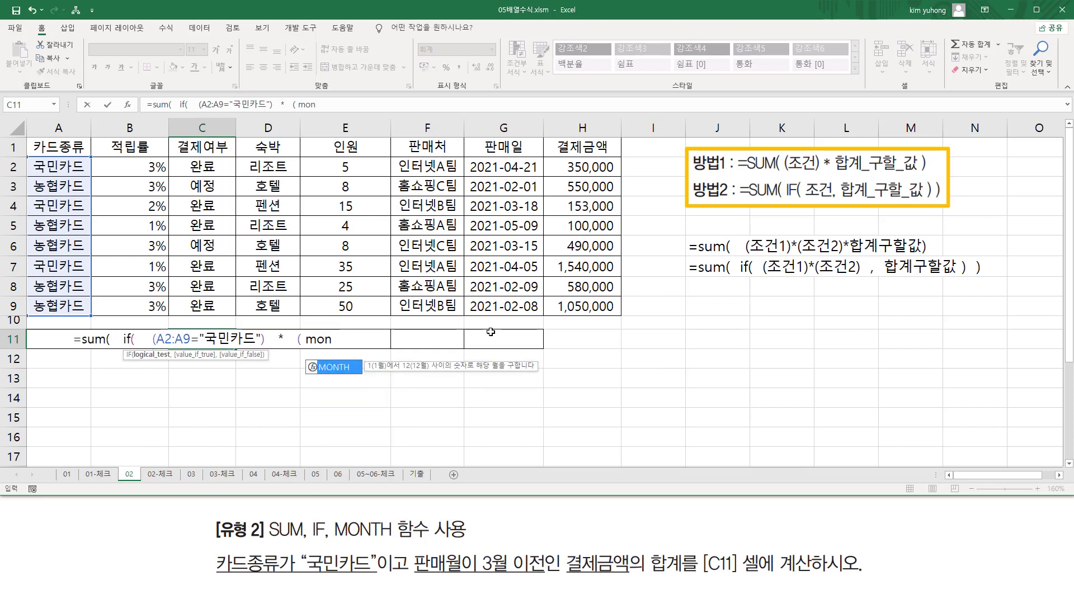
{"action": "key", "text": "Tab"}
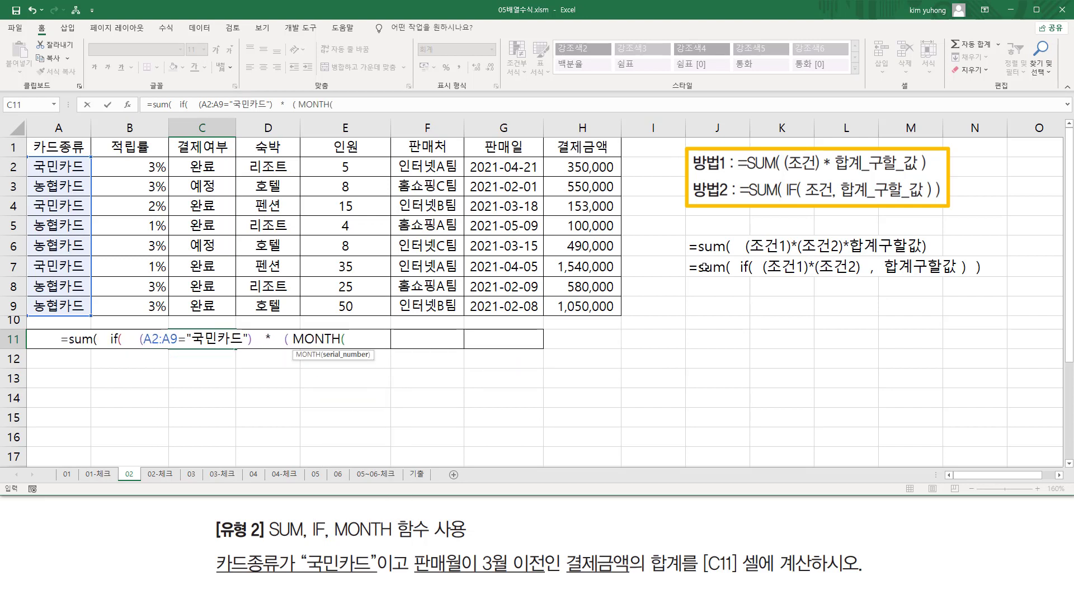
{"action": "left_click_drag", "start_coordinate": [526, 169], "coordinate": [510, 308]}
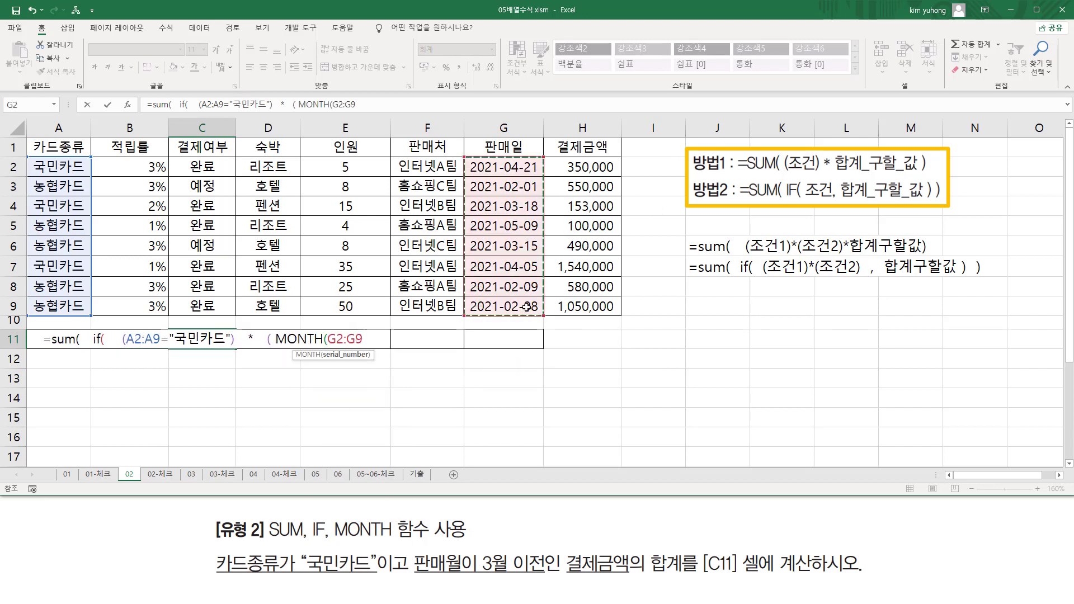
{"action": "type", "text": ")"}
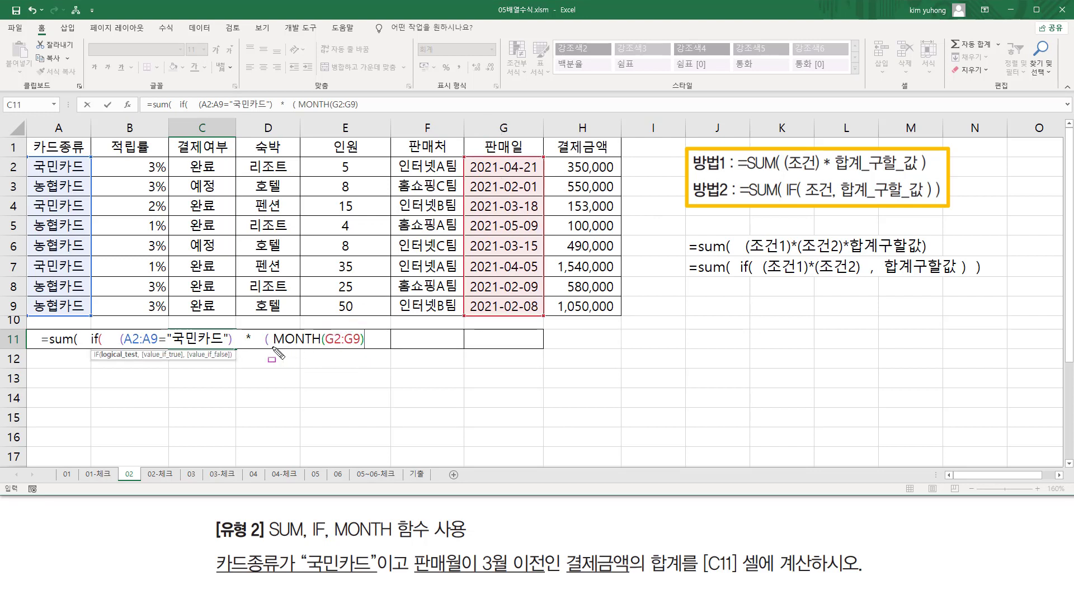
{"action": "left_click_drag", "start_coordinate": [272, 348], "coordinate": [357, 348]}
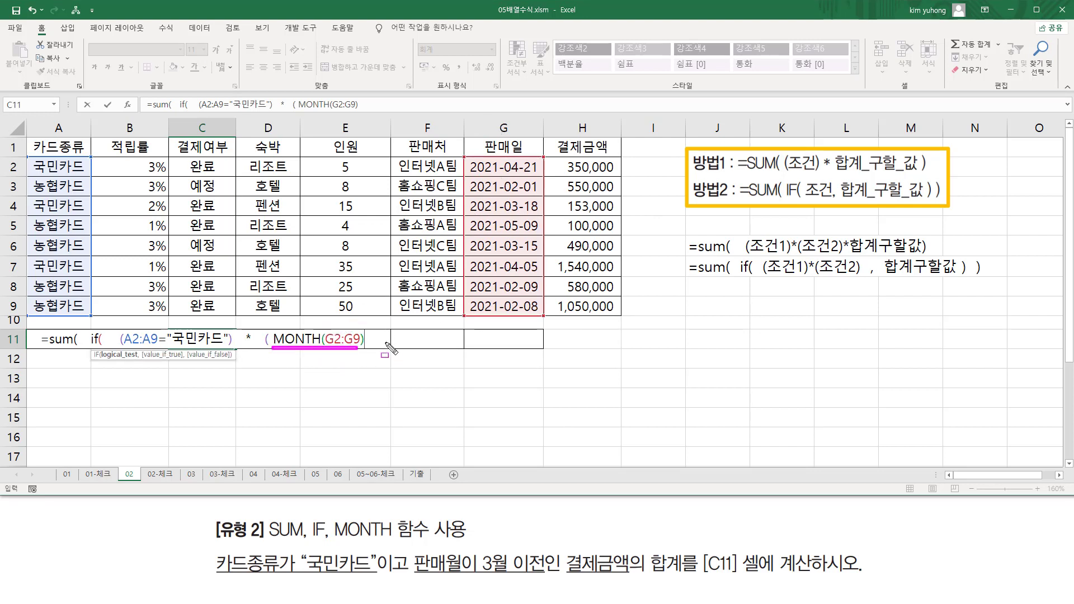
{"action": "key", "text": "Escape"}
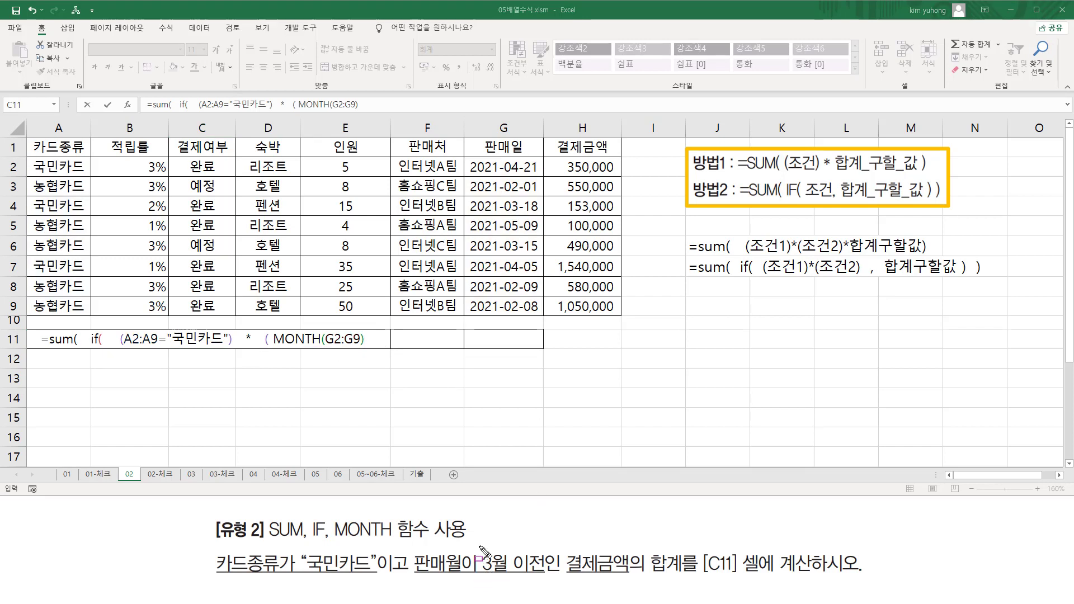
{"action": "left_click_drag", "start_coordinate": [480, 547], "coordinate": [557, 577]}
{"action": "key", "text": "Escape"}
{"action": "left_click", "coordinate": [373, 340]}
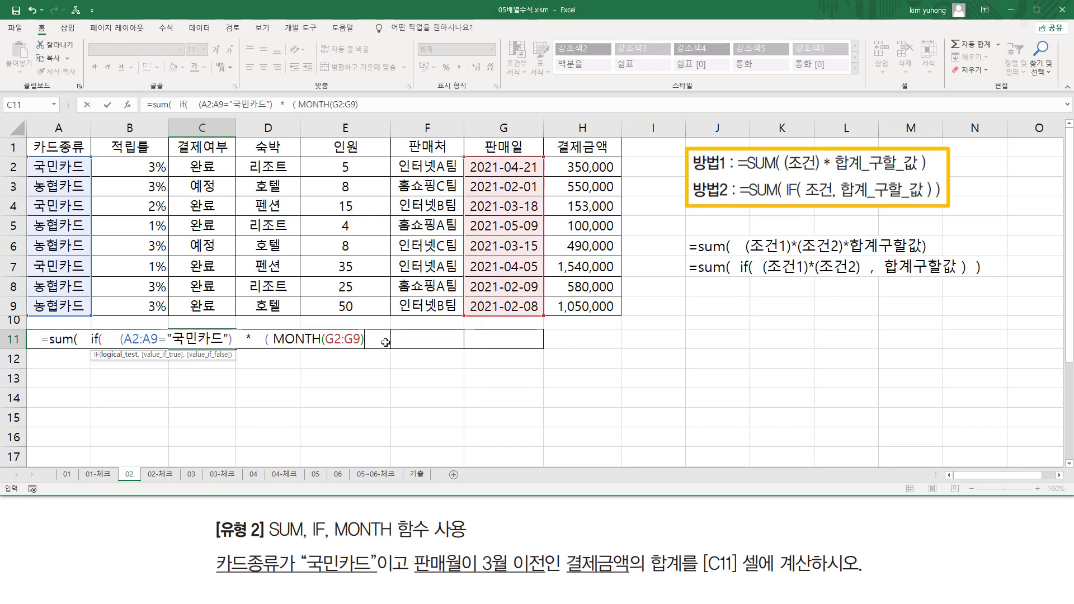
Complete the month condition with <=3 and its closing parenthesis
{"action": "type", "text": "<"}
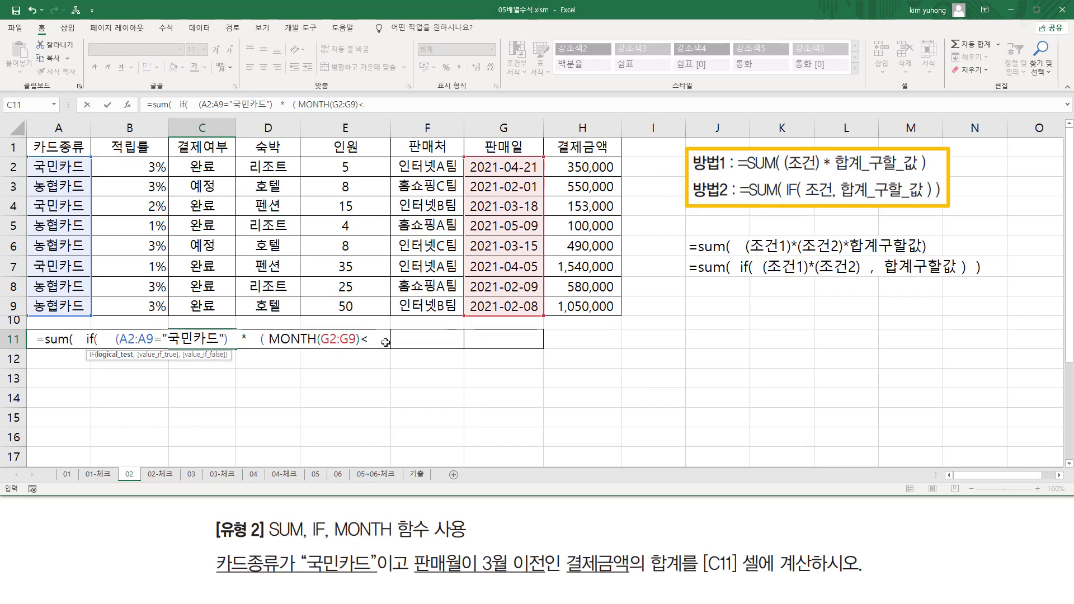
{"action": "type", "text": "=3"}
{"action": "mouse_move", "coordinate": [364, 357]}
{"action": "left_mouse_down"}
{"action": "mouse_move", "coordinate": [377, 346]}
{"action": "mouse_move", "coordinate": [358, 346]}
{"action": "mouse_move", "coordinate": [368, 351]}
{"action": "left_mouse_up"}
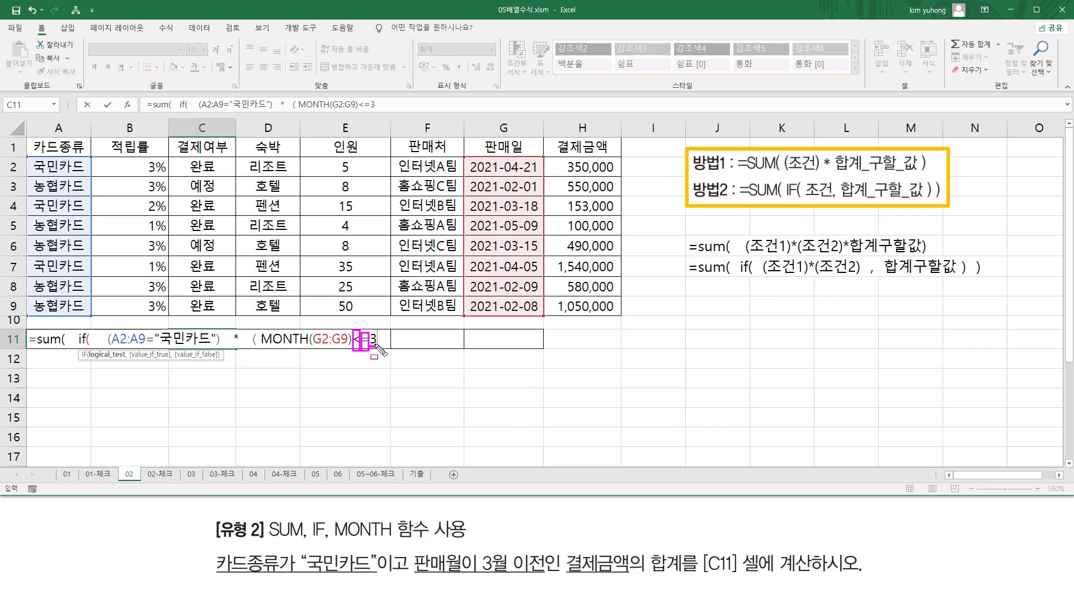
{"action": "key", "text": "Escape"}
{"action": "left_click", "coordinate": [379, 341]}
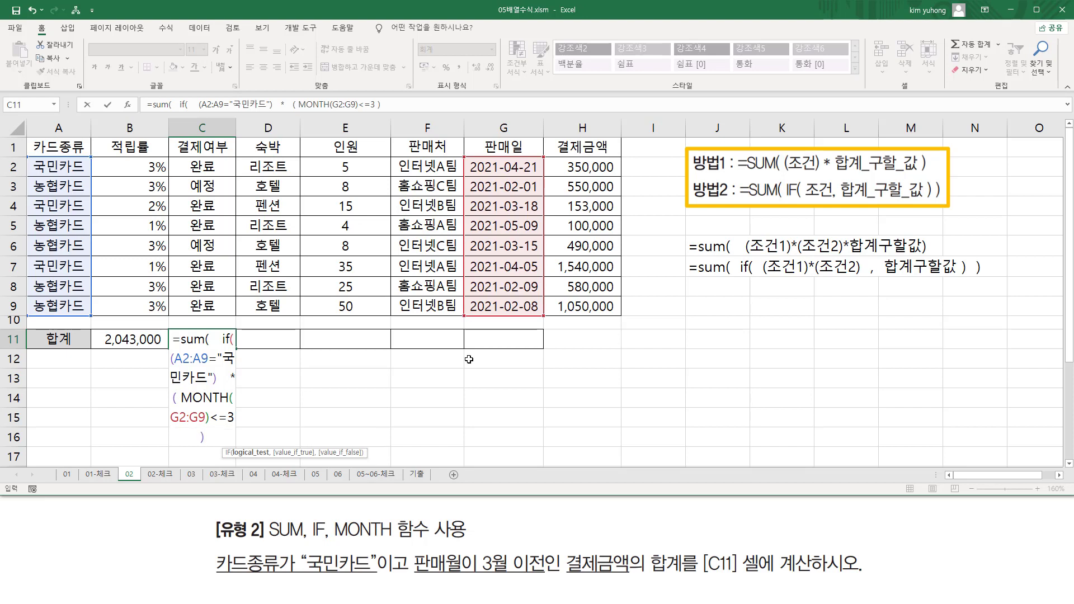
Add payment amounts H2:H9 as the IF function's true value, close both functions, and copy the whole formula text
{"action": "type", "text": ","}
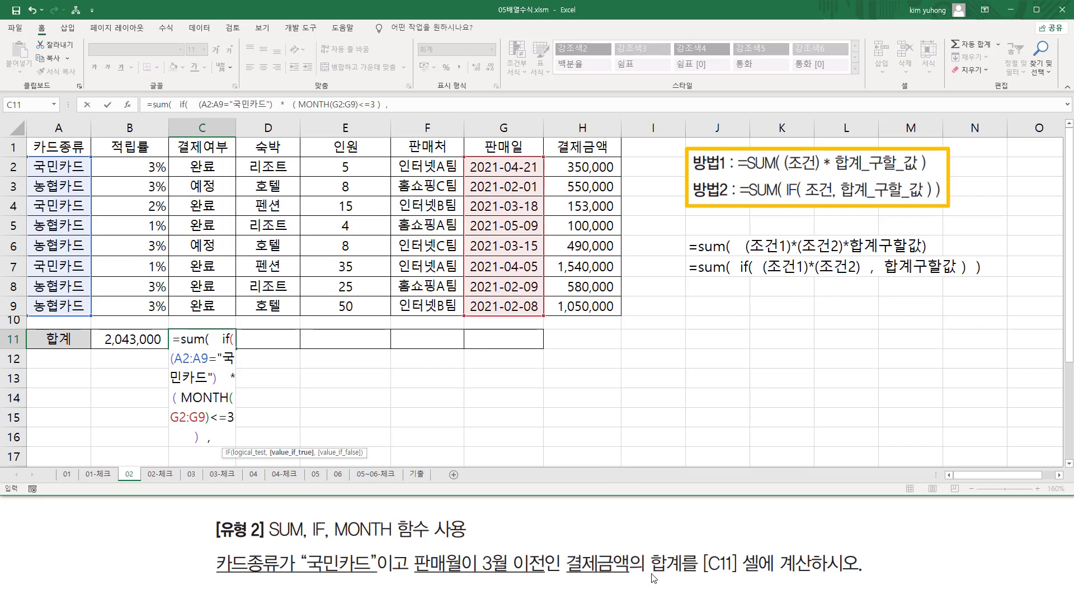
{"action": "left_click_drag", "start_coordinate": [580, 166], "coordinate": [580, 307]}
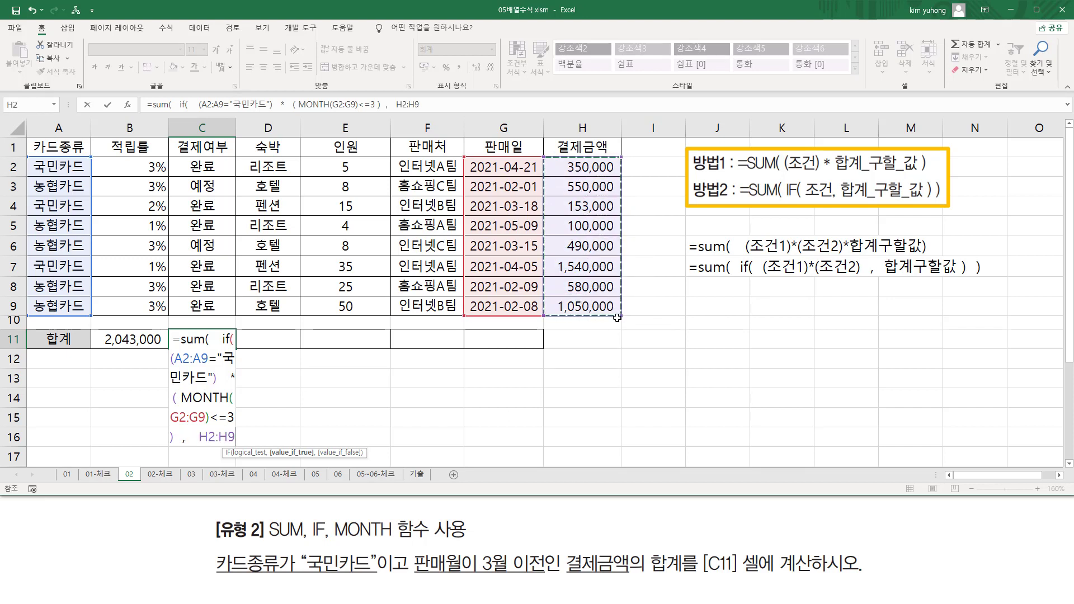
{"action": "type", "text": ")"}
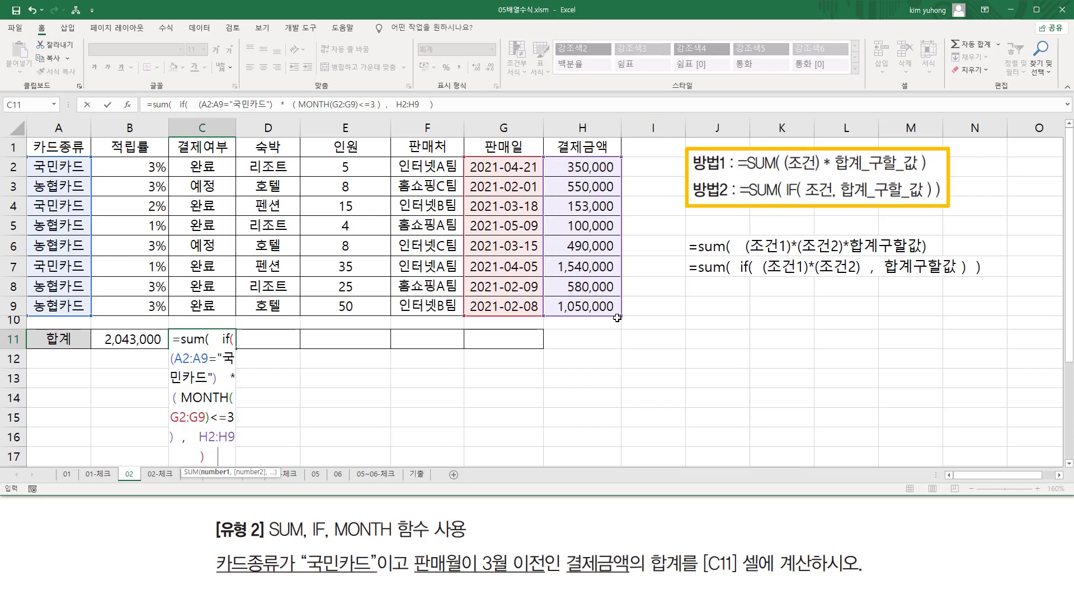
{"action": "type", "text": "   )"}
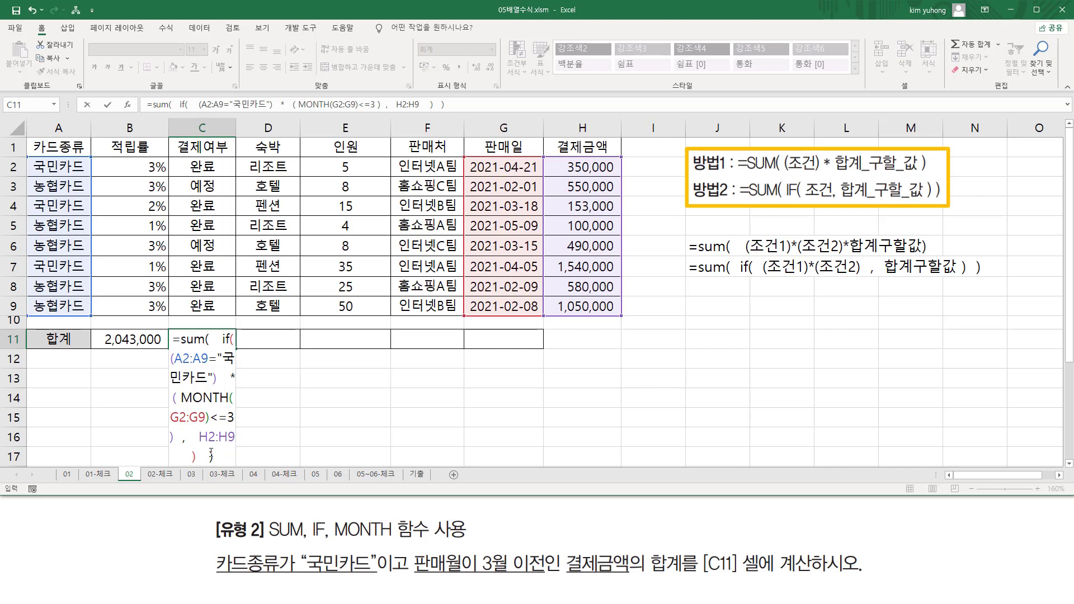
{"action": "left_click_drag", "start_coordinate": [211, 454], "coordinate": [172, 332]}
{"action": "key", "text": "ctrl+c"}
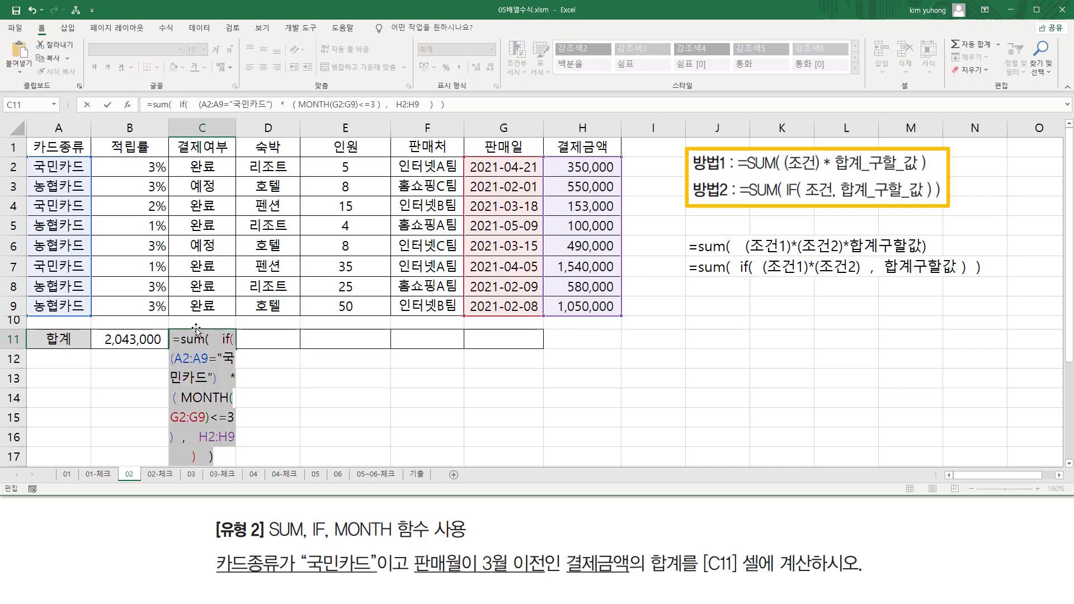
Enter the C11 formula as an array formula, and place the copied formula in B13 as plain text in red font
{"action": "key", "text": "ctrl+shift+Return"}
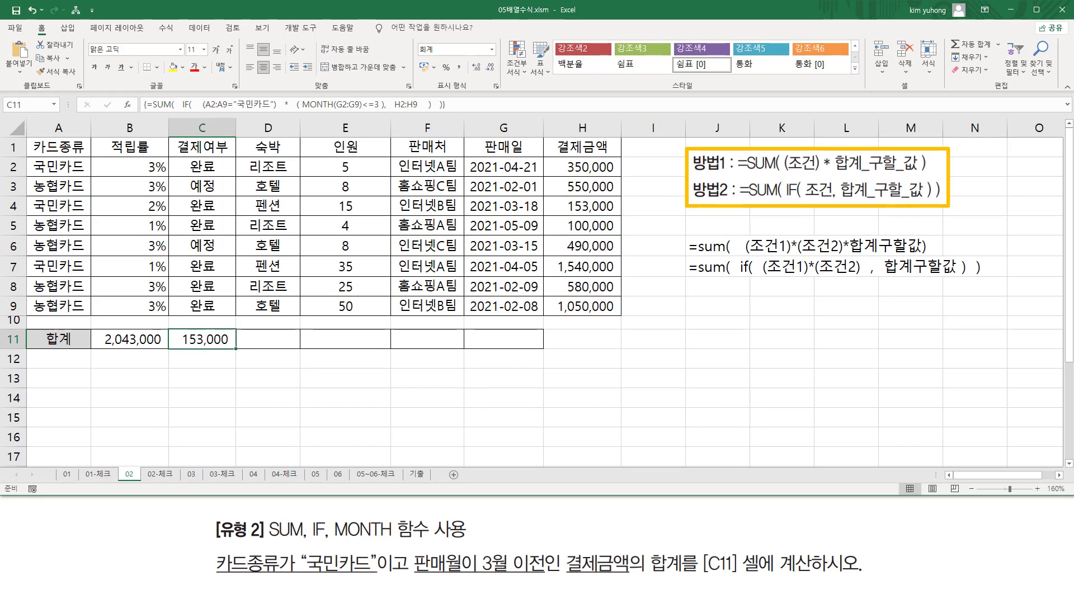
{"action": "left_click", "coordinate": [132, 378]}
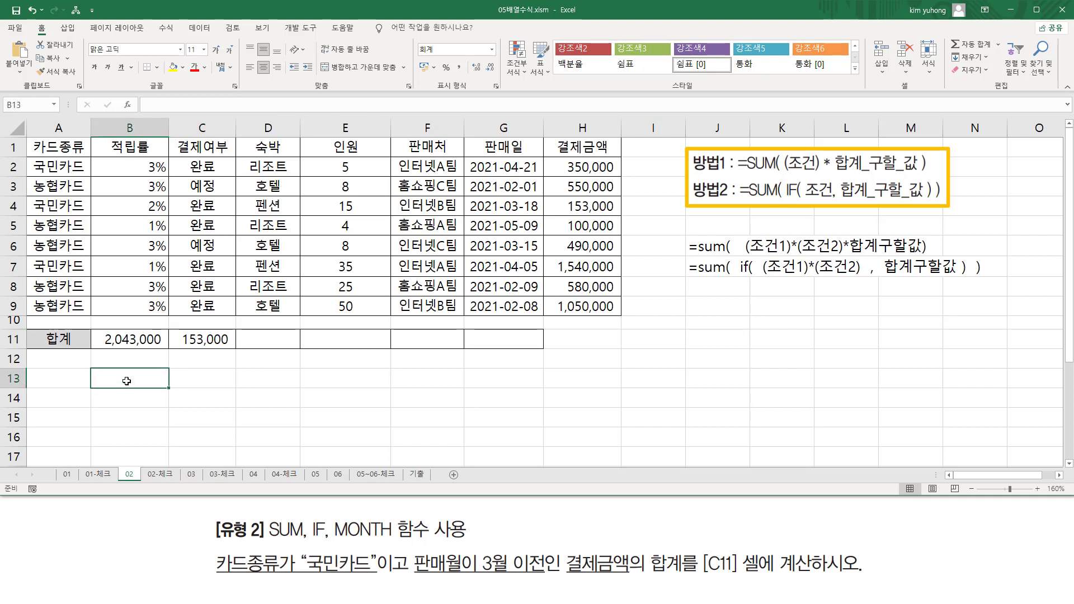
{"action": "key", "text": "ctrl+v"}
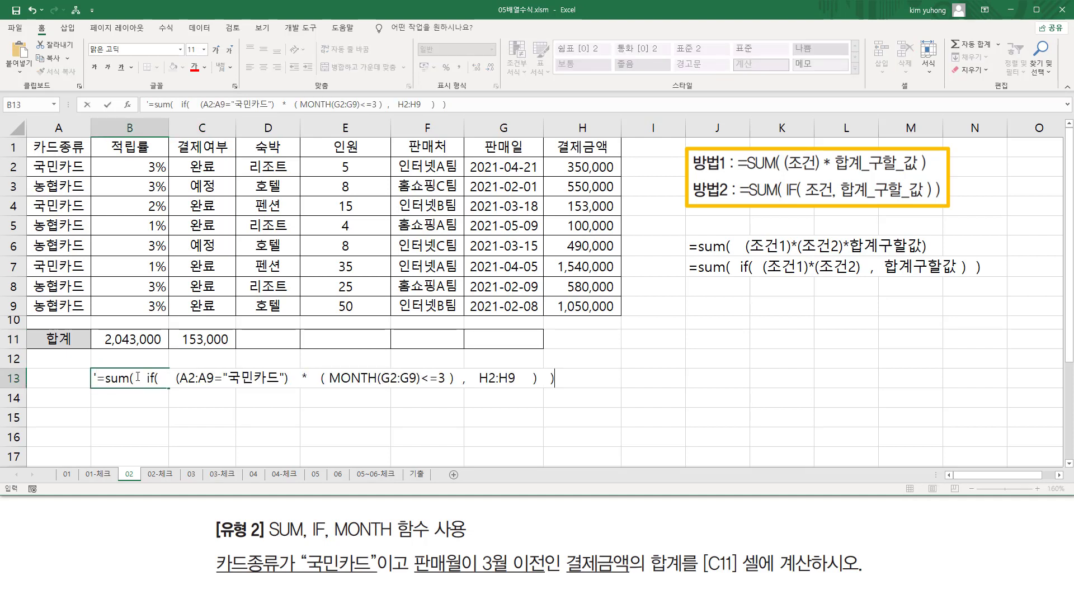
{"action": "key", "text": "Return"}
{"action": "left_click", "coordinate": [113, 375]}
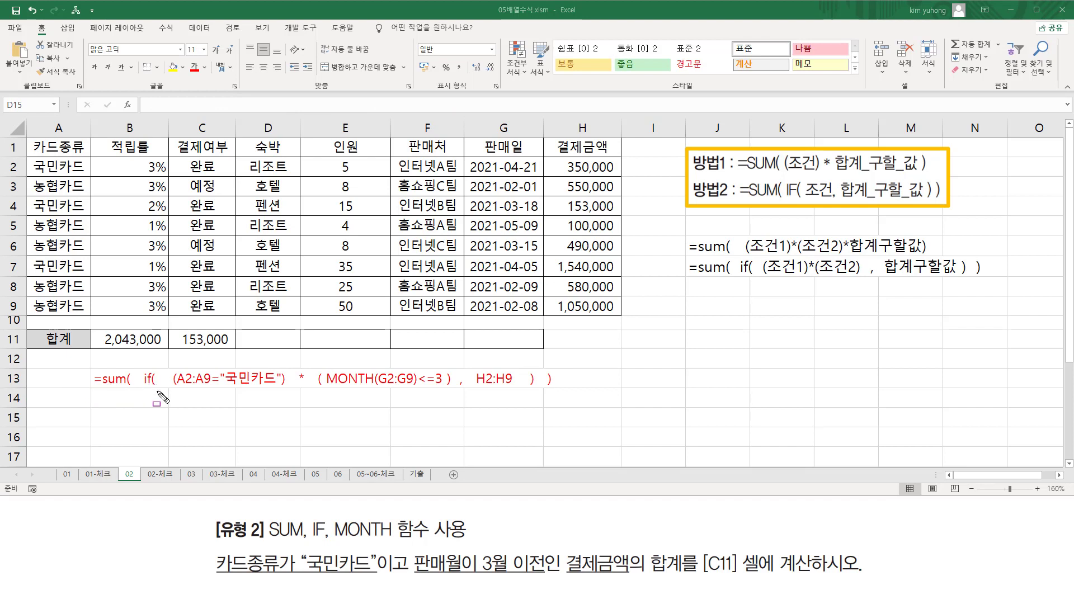
{"action": "left_click_drag", "start_coordinate": [170, 364], "coordinate": [290, 393]}
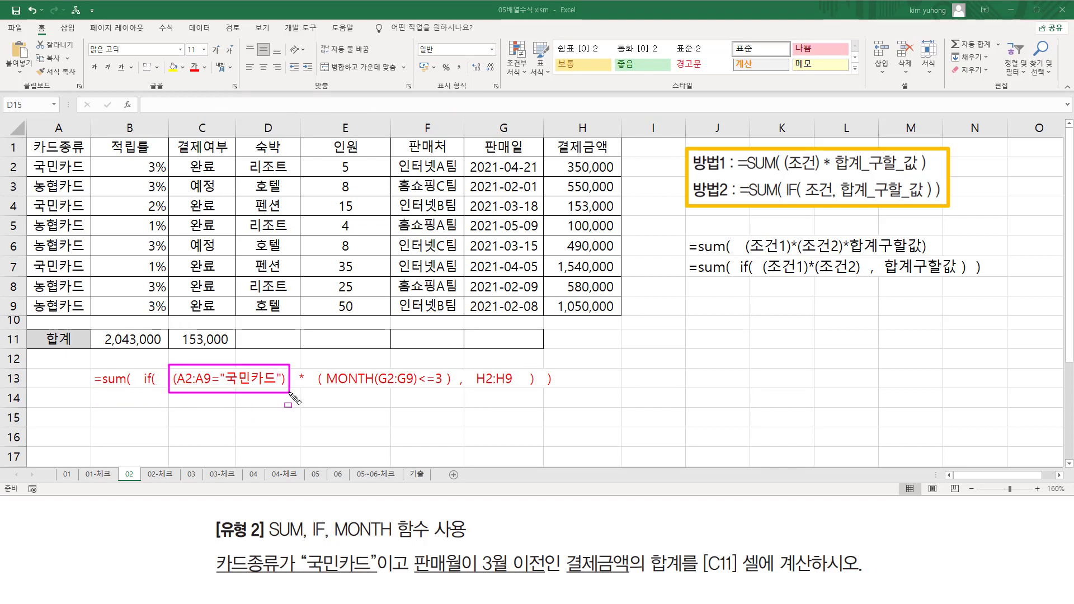
{"action": "mouse_move", "coordinate": [314, 363]}
{"action": "left_mouse_down"}
{"action": "mouse_move", "coordinate": [367, 394]}
{"action": "mouse_move", "coordinate": [457, 393]}
{"action": "left_mouse_up"}
{"action": "mouse_move", "coordinate": [162, 354]}
{"action": "left_mouse_down"}
{"action": "mouse_move", "coordinate": [190, 398]}
{"action": "mouse_move", "coordinate": [447, 411]}
{"action": "mouse_move", "coordinate": [458, 401]}
{"action": "left_mouse_up"}
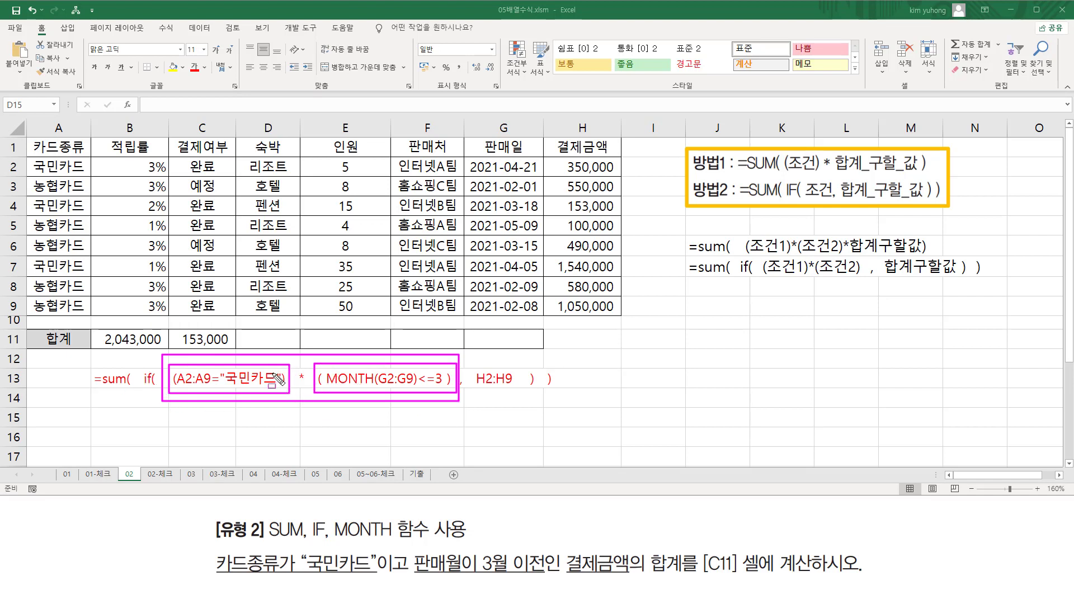
{"action": "left_click_drag", "start_coordinate": [472, 386], "coordinate": [515, 388]}
{"action": "left_click_drag", "start_coordinate": [141, 353], "coordinate": [535, 412]}
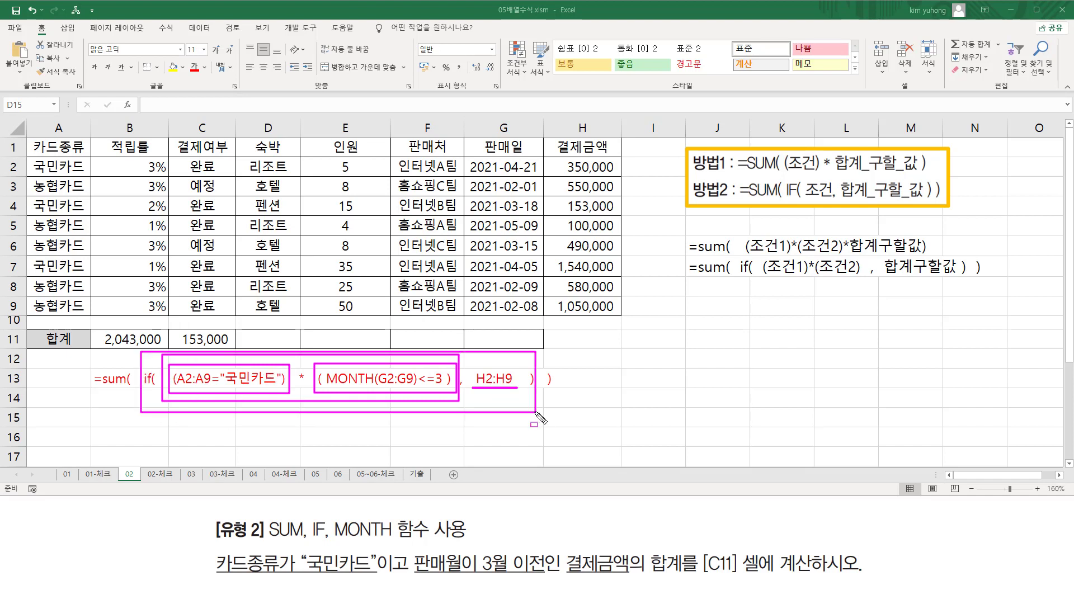
{"action": "left_click_drag", "start_coordinate": [98, 388], "coordinate": [126, 388]}
{"action": "key", "text": "Escape"}
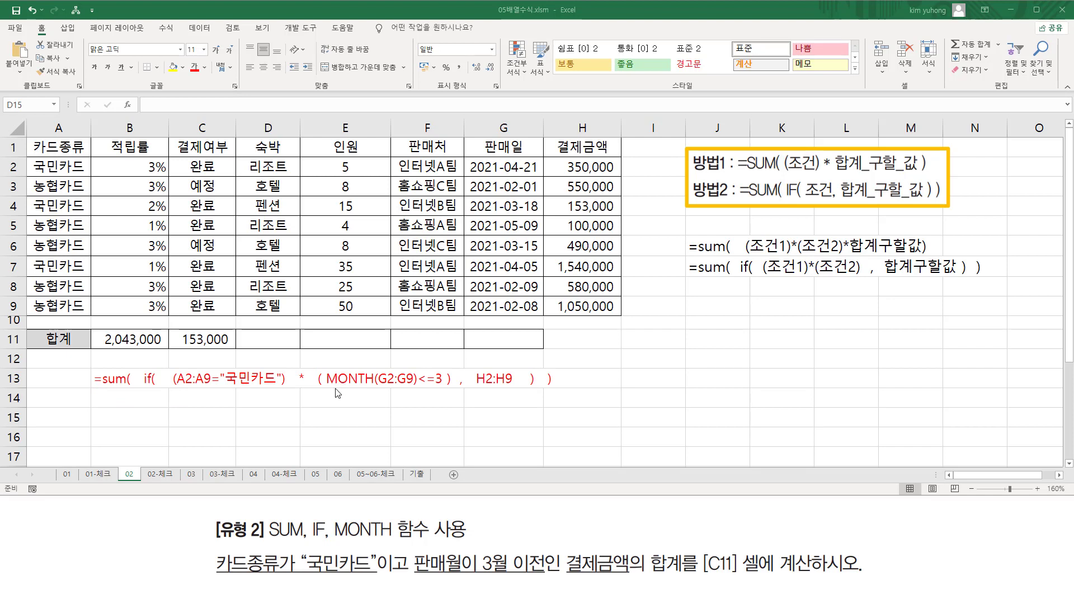
{"action": "key", "text": "ctrl+2"}
{"action": "mouse_move", "coordinate": [465, 152]}
{"action": "left_mouse_down"}
{"action": "mouse_move", "coordinate": [544, 293]}
{"action": "mouse_move", "coordinate": [540, 315]}
{"action": "left_mouse_up"}
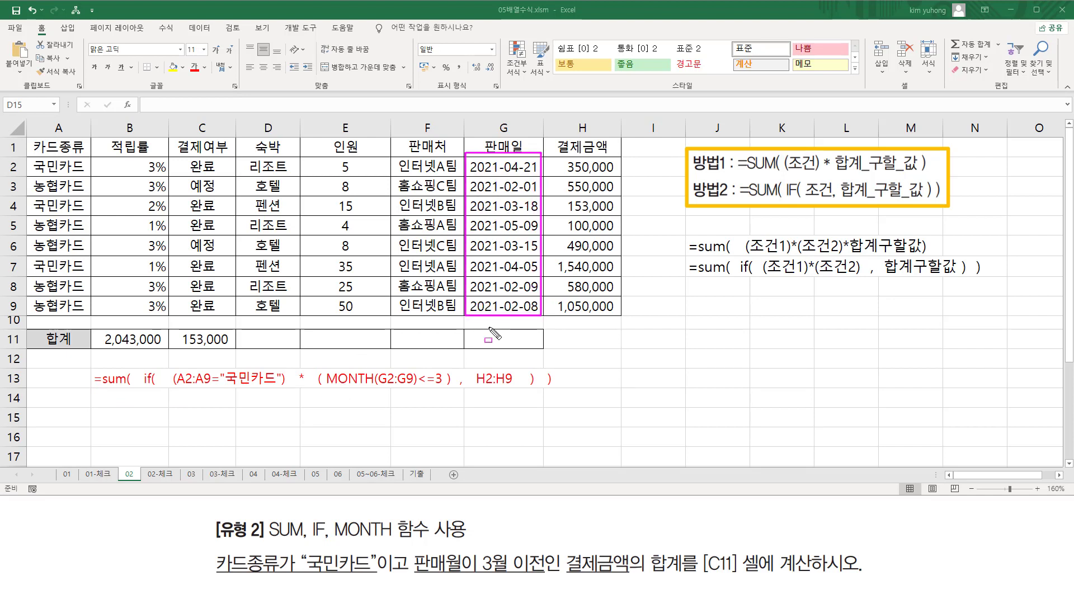
{"action": "left_click_drag", "start_coordinate": [326, 385], "coordinate": [414, 386]}
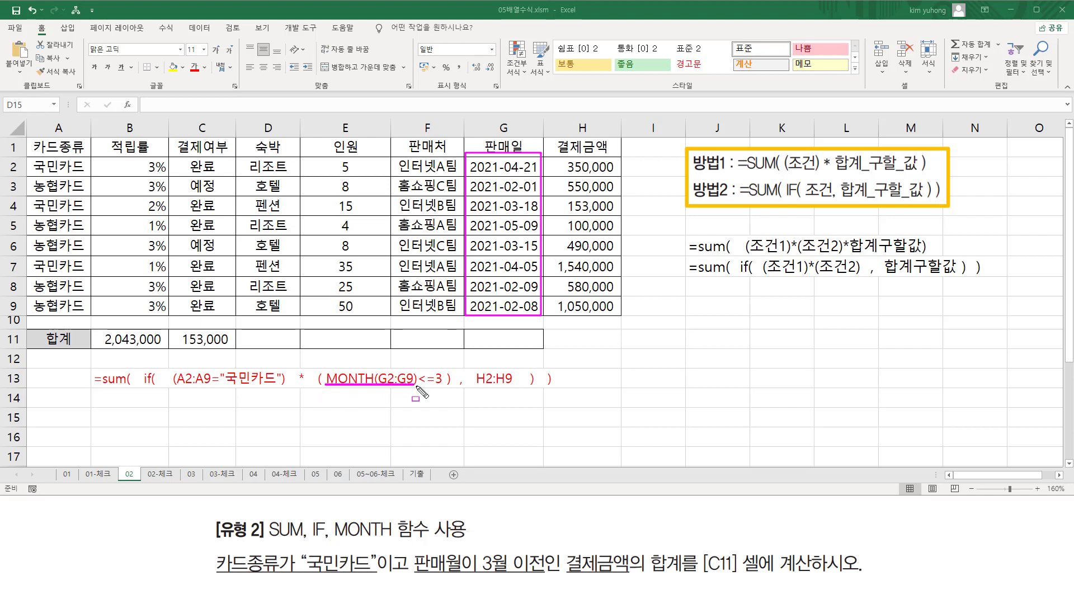
{"action": "left_click_drag", "start_coordinate": [419, 385], "coordinate": [439, 385]}
{"action": "key", "text": "Escape"}
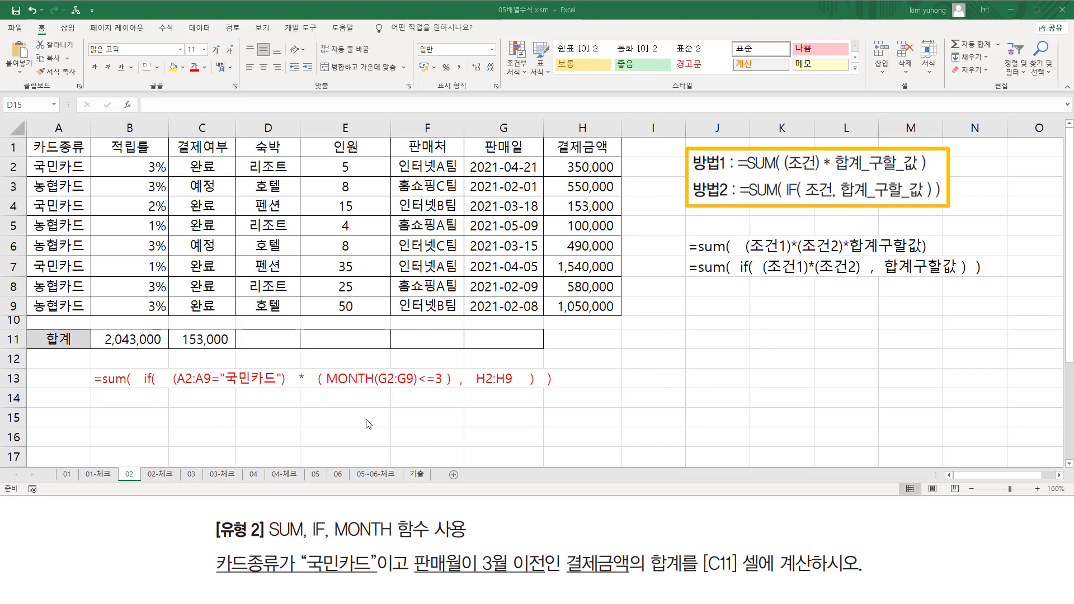